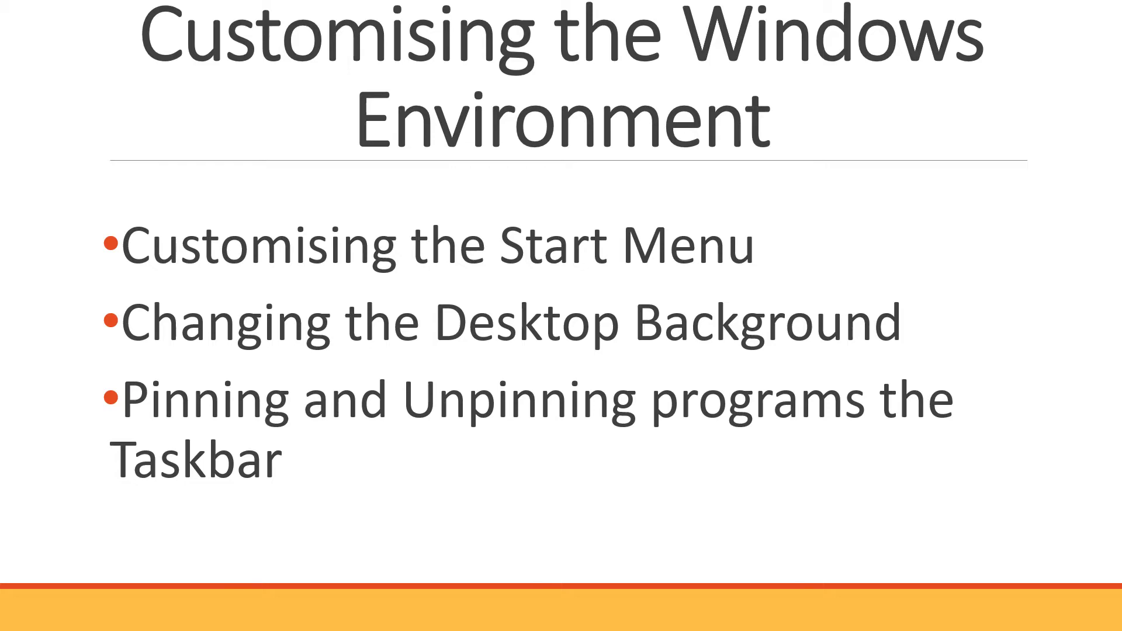
pyautogui.press('Right')
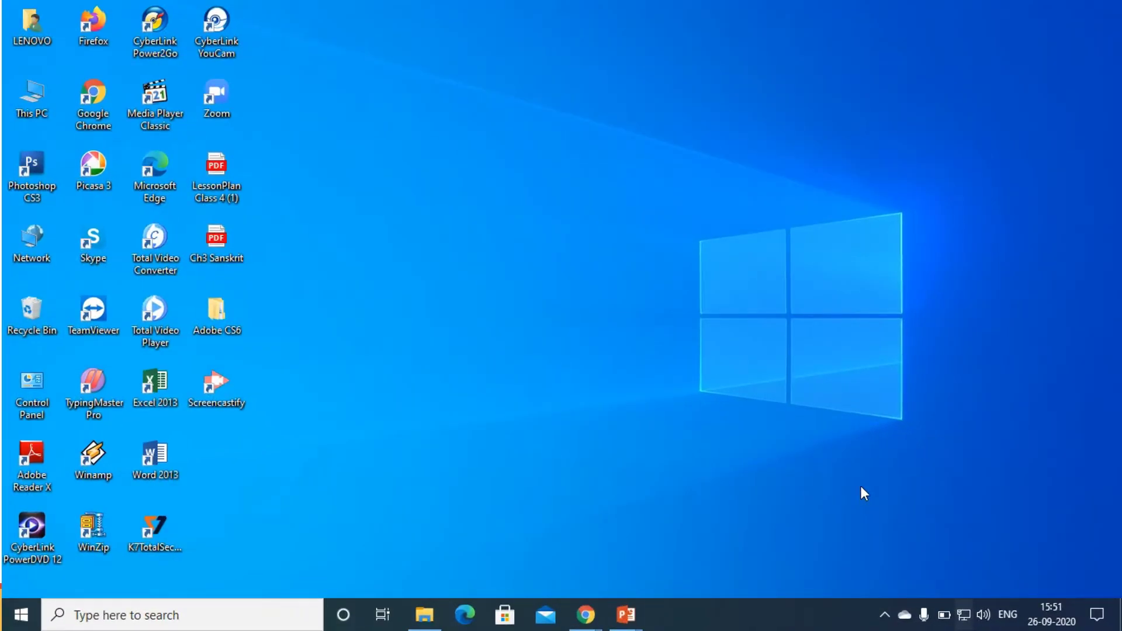
# Resize the Microsoft Store tile in the Start menu to Small
pyautogui.click(21, 622)
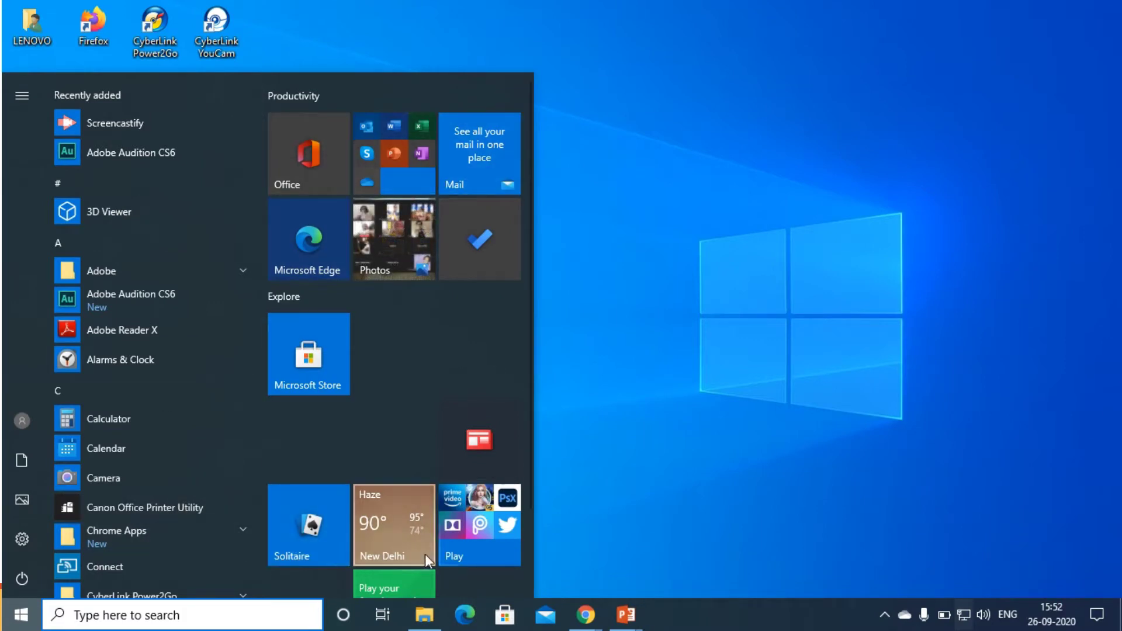
pyautogui.rightClick(307, 341)
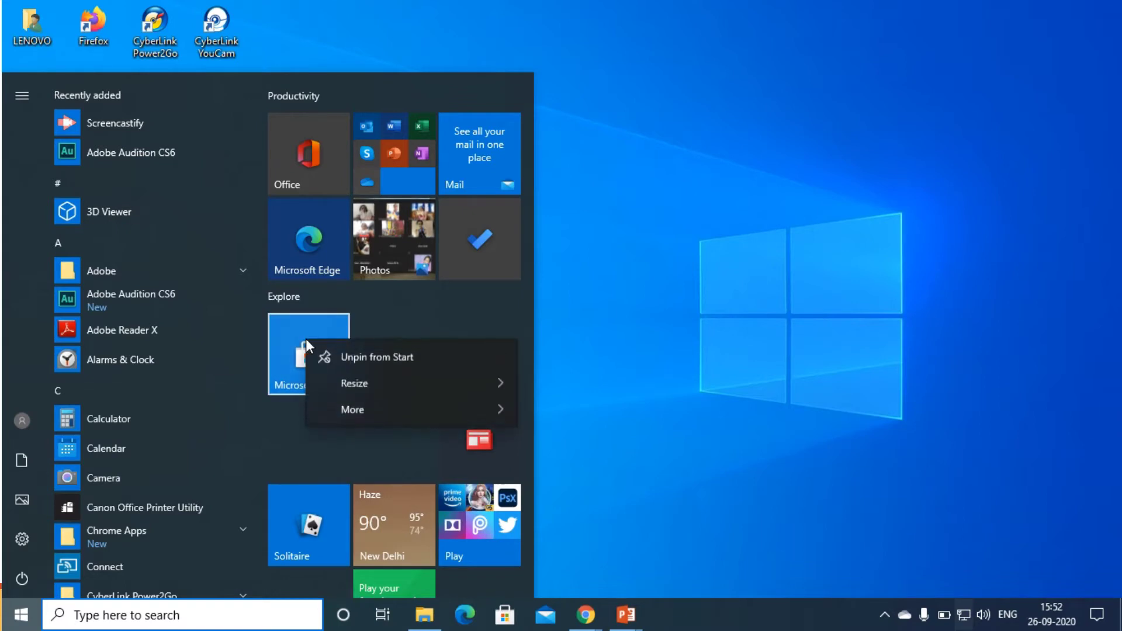
pyautogui.moveTo(339, 383)
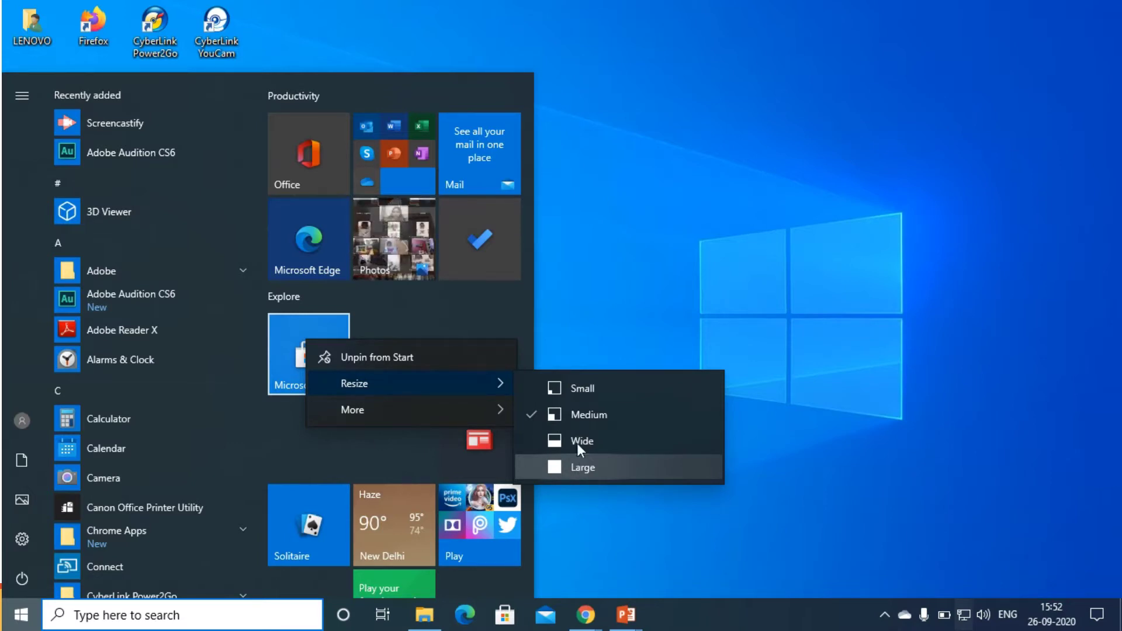
pyautogui.click(578, 388)
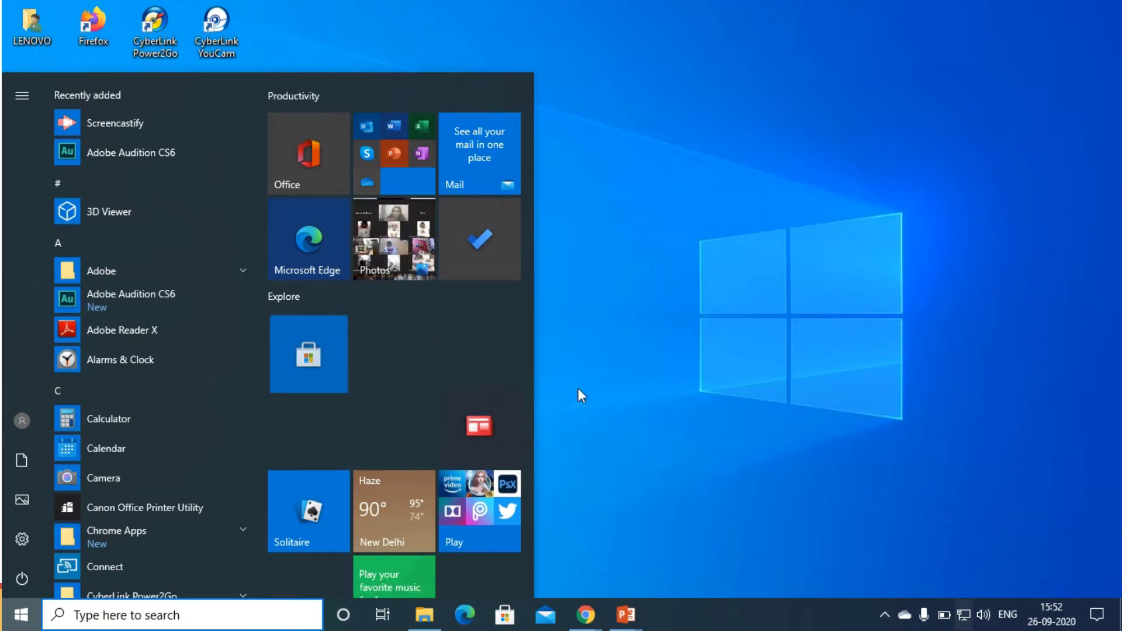
# Change the size of the Microsoft Store tile in the Start menu to Medium
pyautogui.rightClick(283, 338)
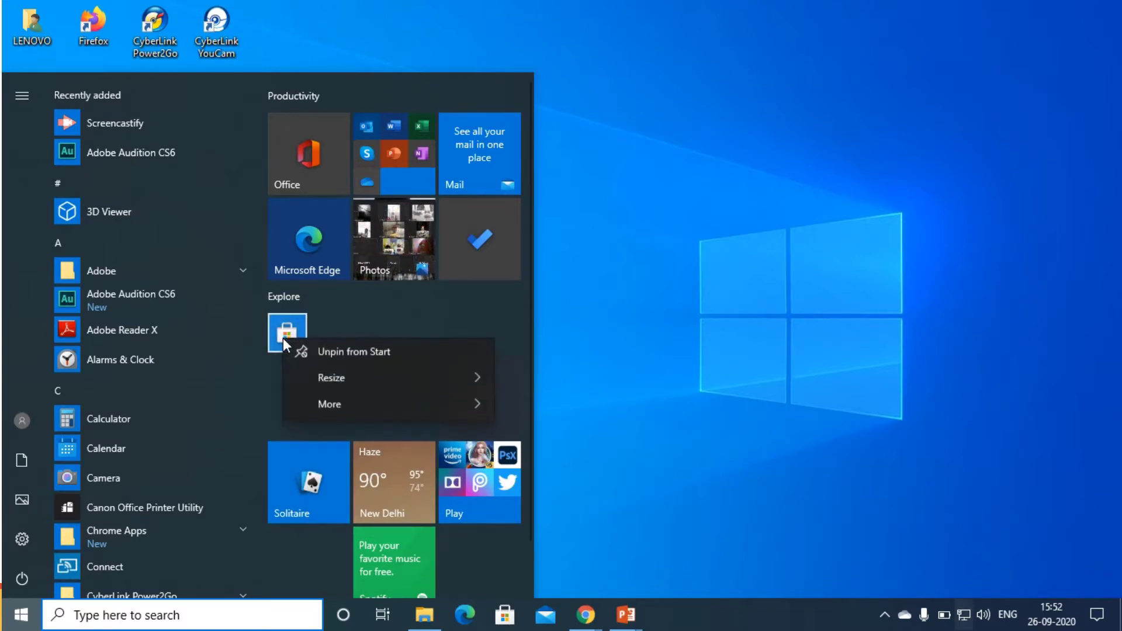
pyautogui.moveTo(391, 374)
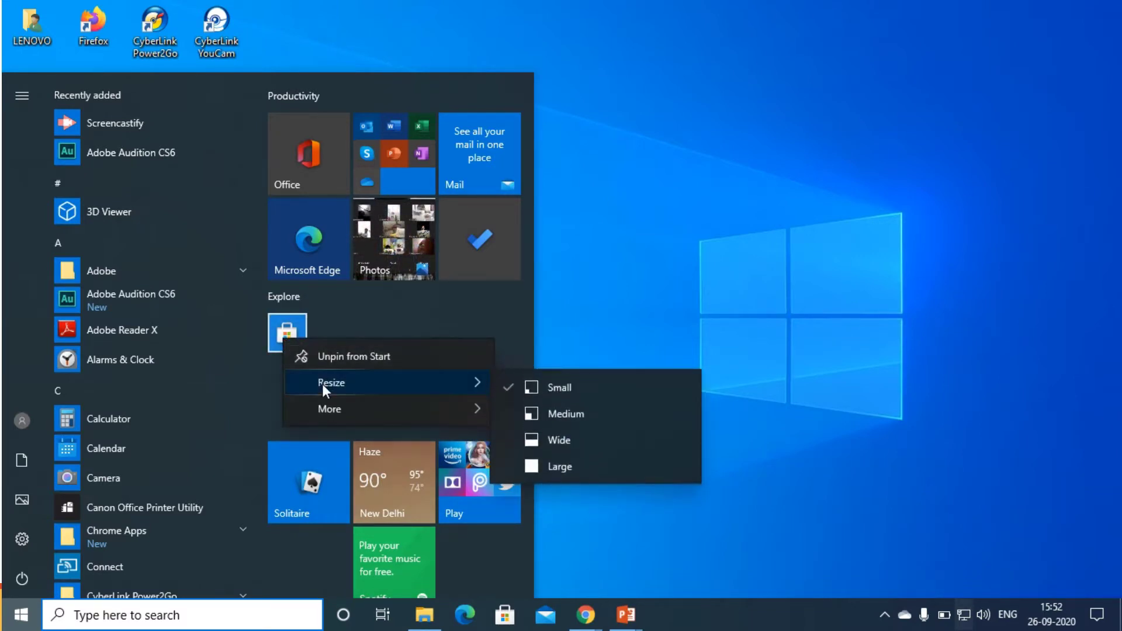
pyautogui.click(534, 416)
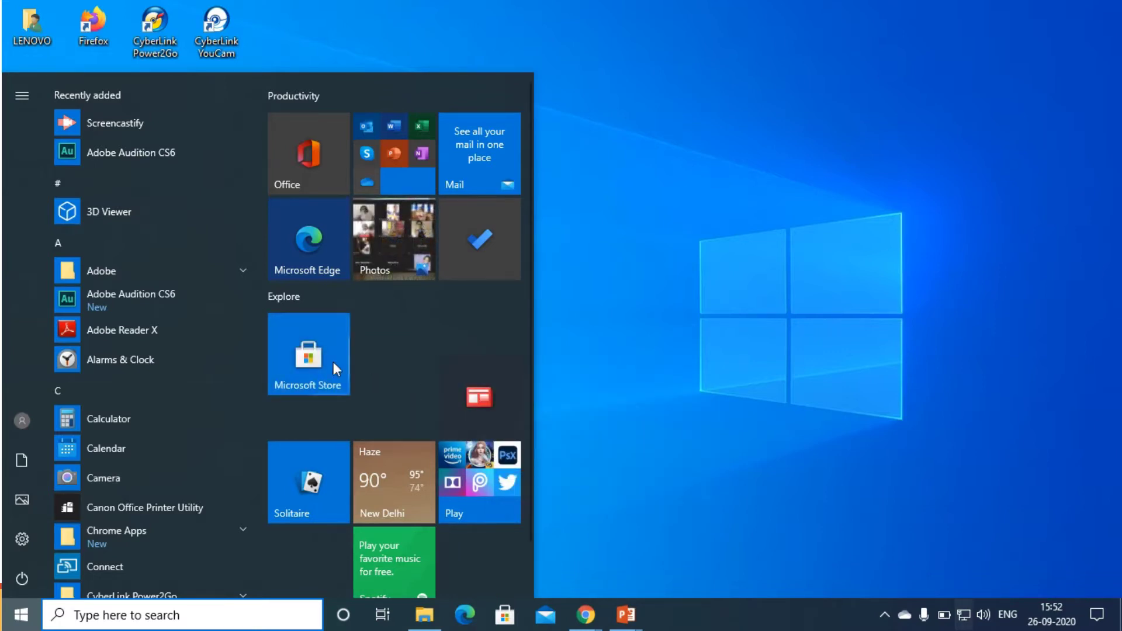
# Make the Microsoft Store tile in the Explore group Wide
pyautogui.rightClick(308, 354)
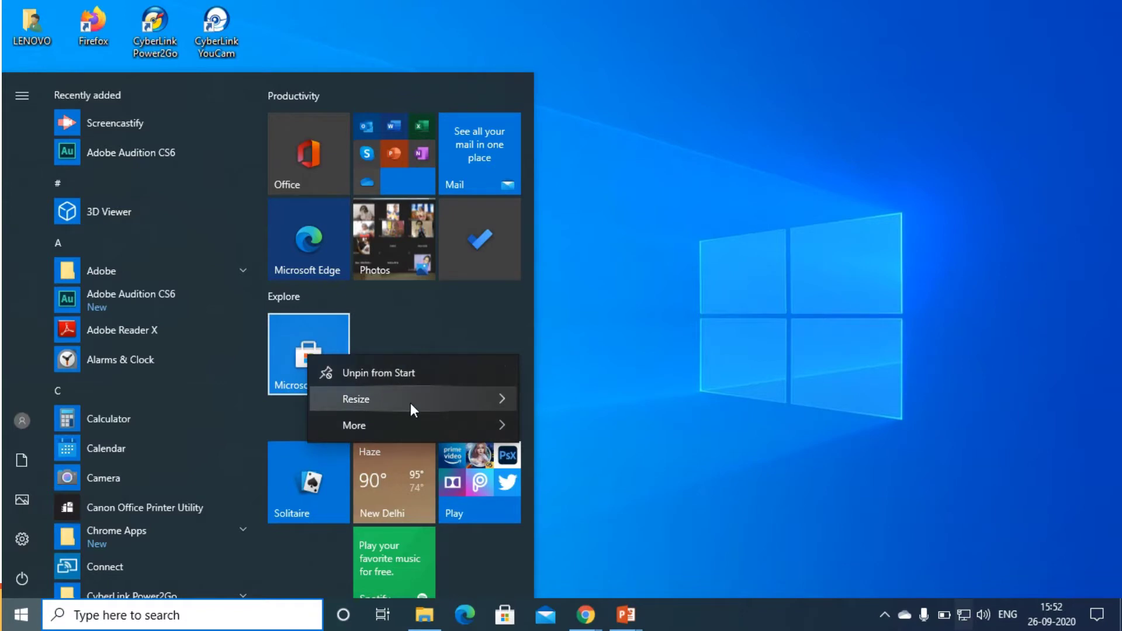
pyautogui.moveTo(412, 405)
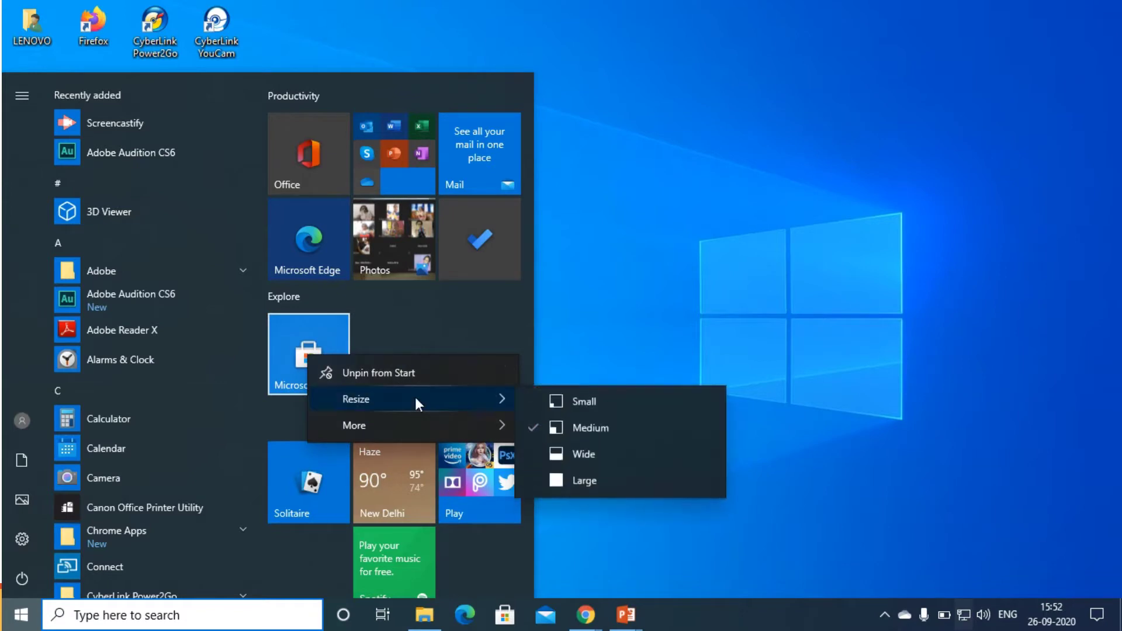
pyautogui.click(574, 457)
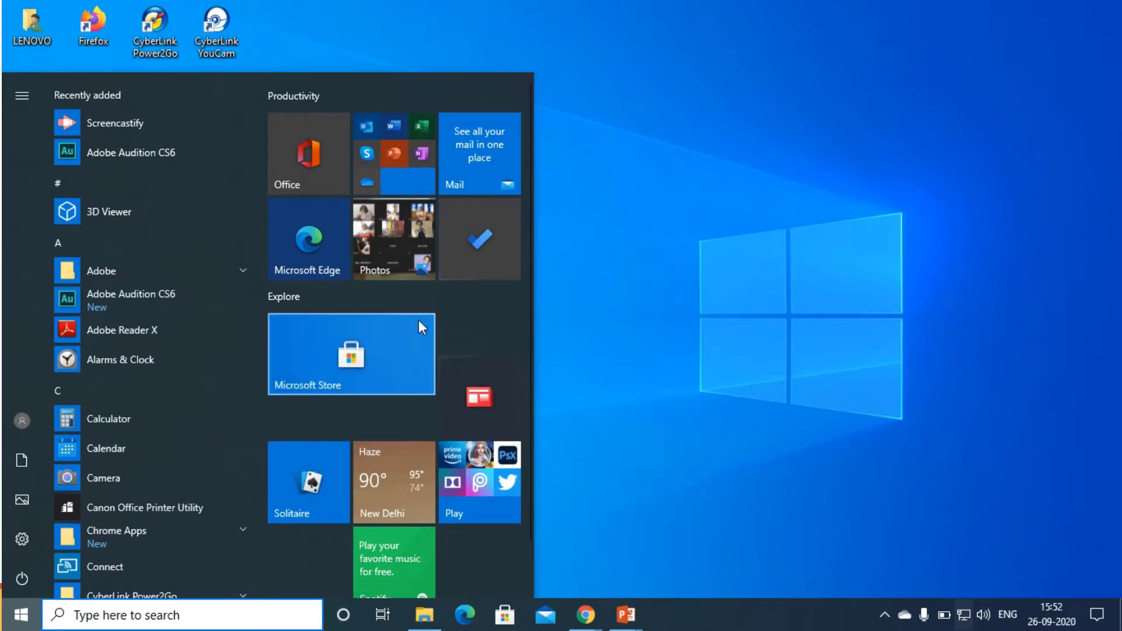
# Set the Microsoft Store tile to the Large size and close the Start menu
pyautogui.rightClick(320, 337)
pyautogui.moveTo(420, 381)
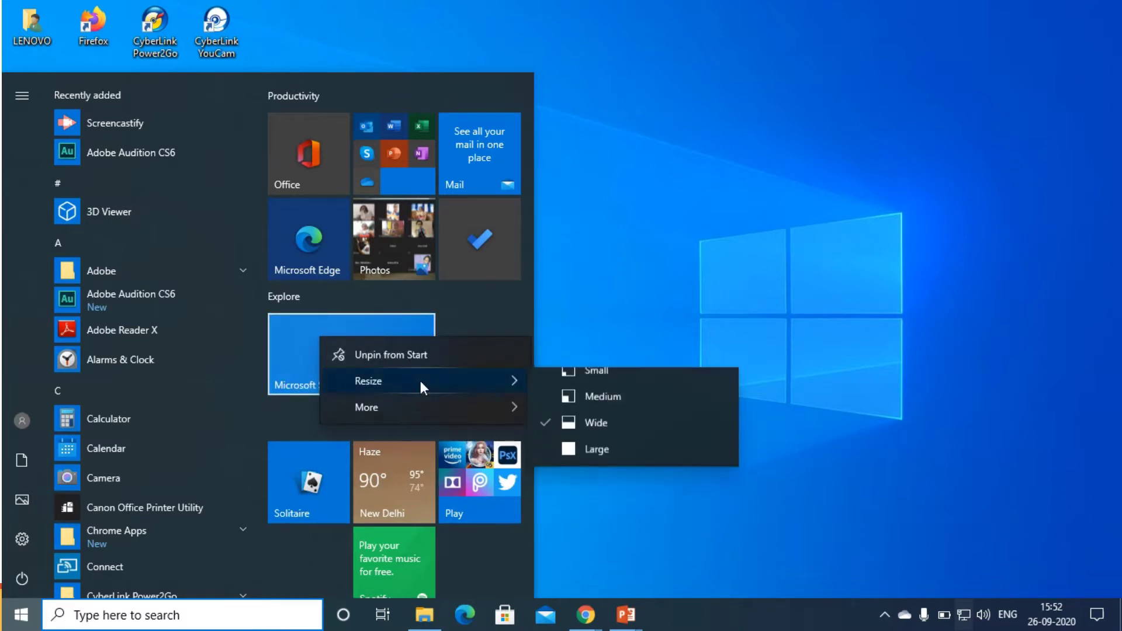
pyautogui.click(596, 465)
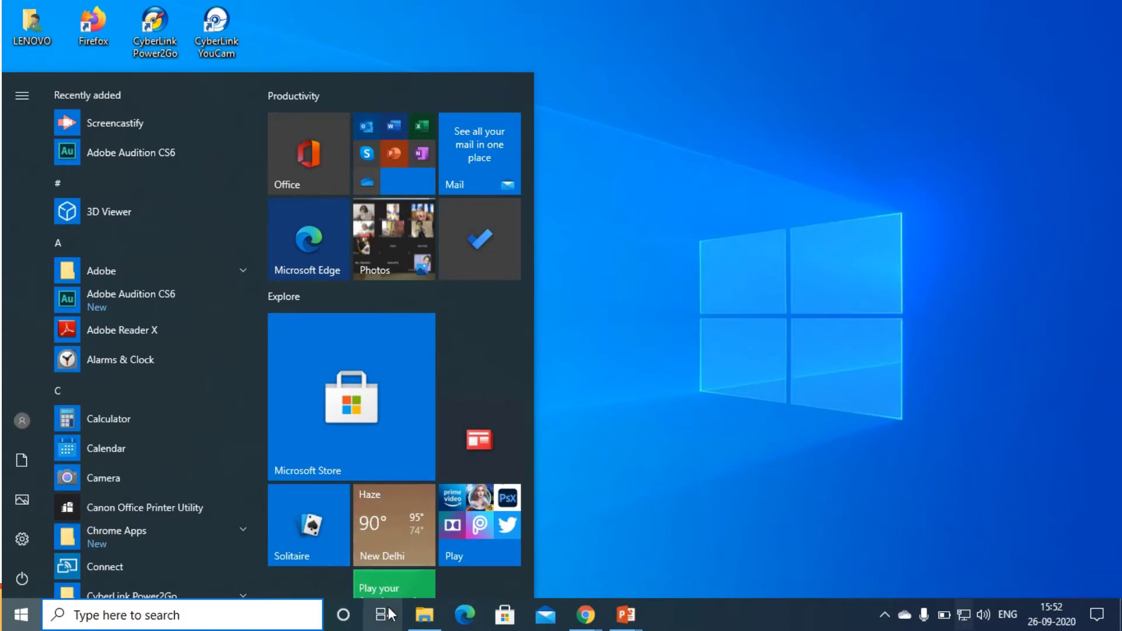
pyautogui.click(664, 549)
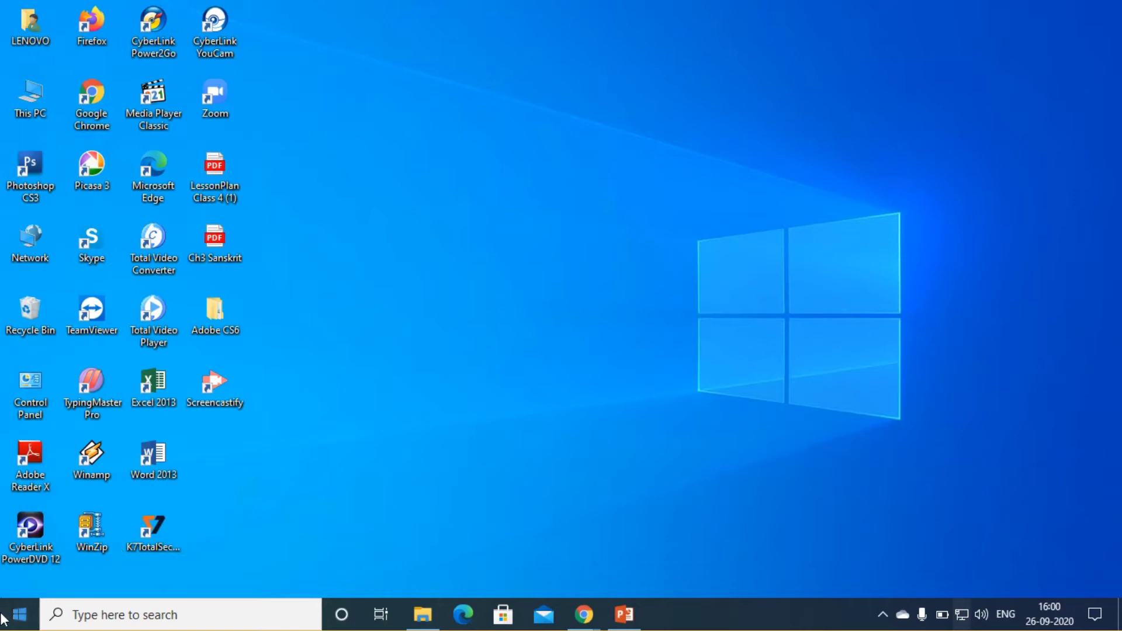
# Find Messaging in the Start menu's app list and pin it to Start
pyautogui.click(17, 626)
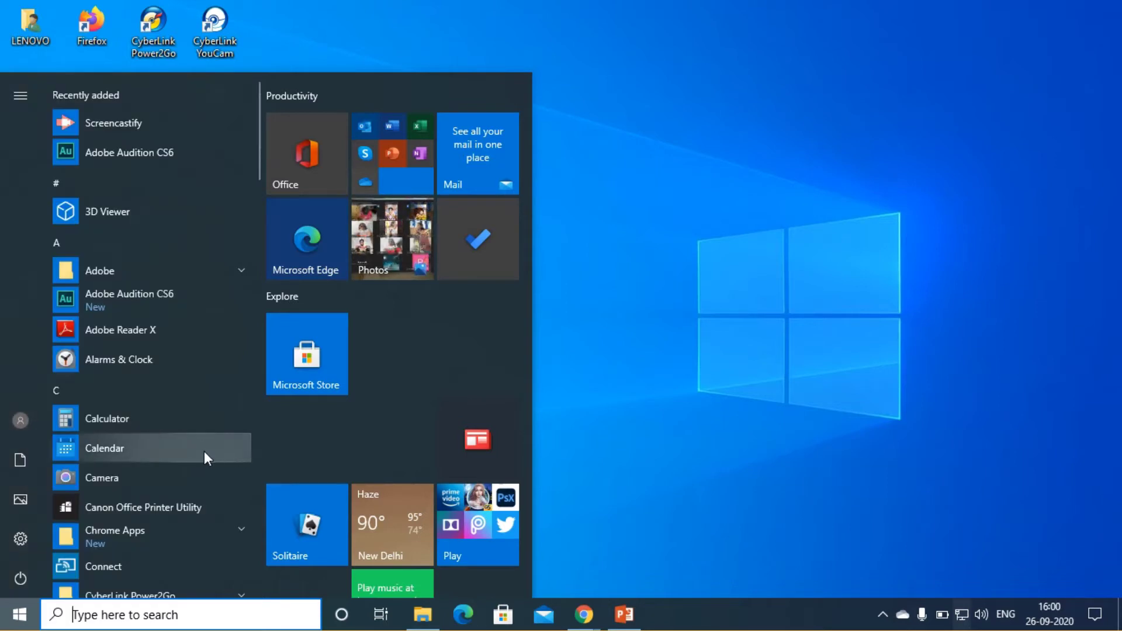
pyautogui.scroll(-1, 155, 487)
pyautogui.scroll(-7, 154, 482)
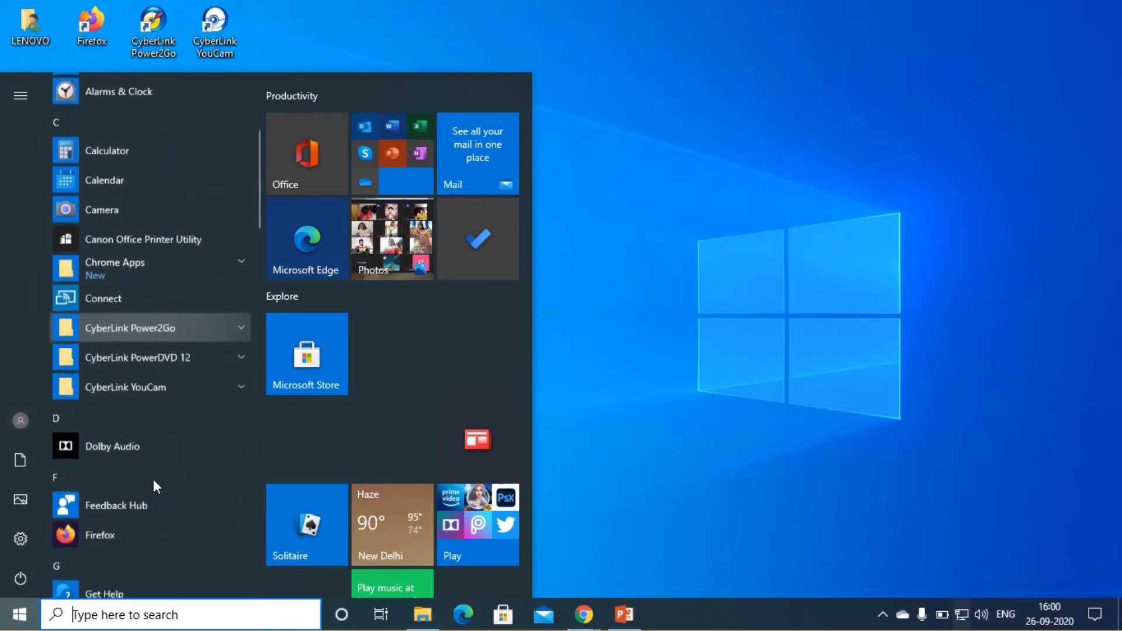
pyautogui.scroll(-4, 153, 479)
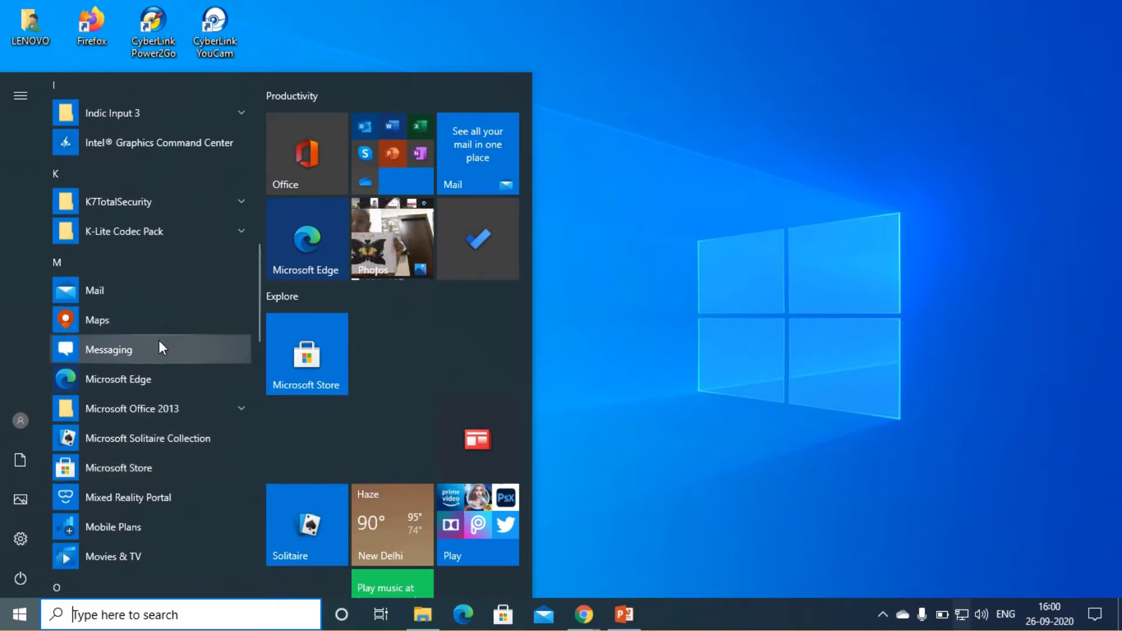
pyautogui.rightClick(111, 350)
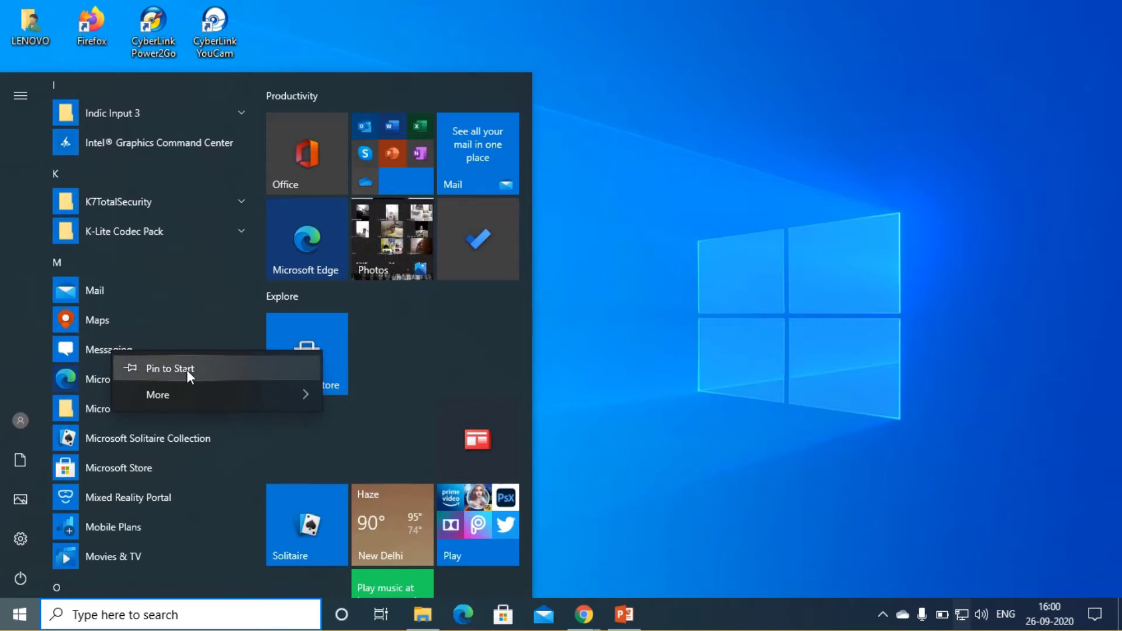
pyautogui.click(167, 370)
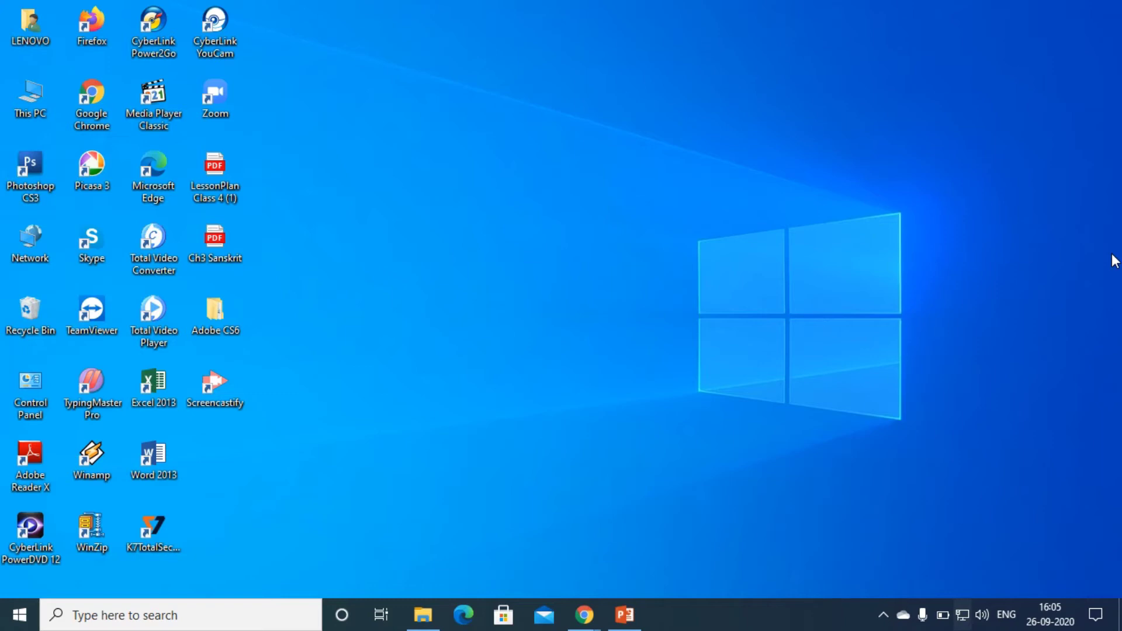
# Unpin the Messaging tile from the Start menu
pyautogui.click(19, 619)
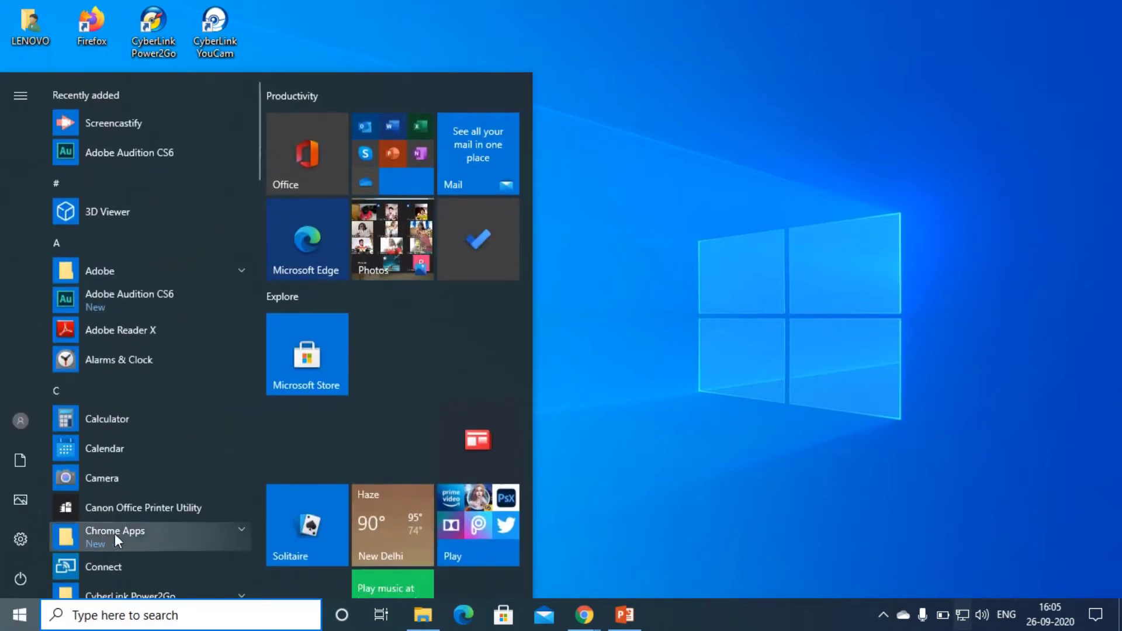
pyautogui.scroll(-3, 323, 505)
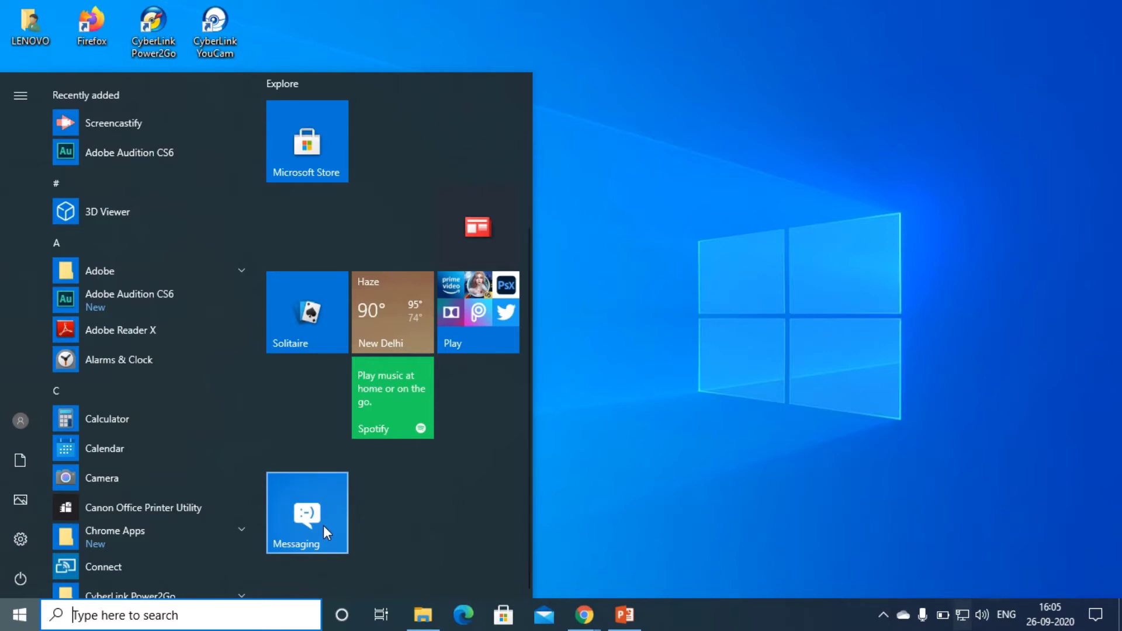
pyautogui.rightClick(308, 505)
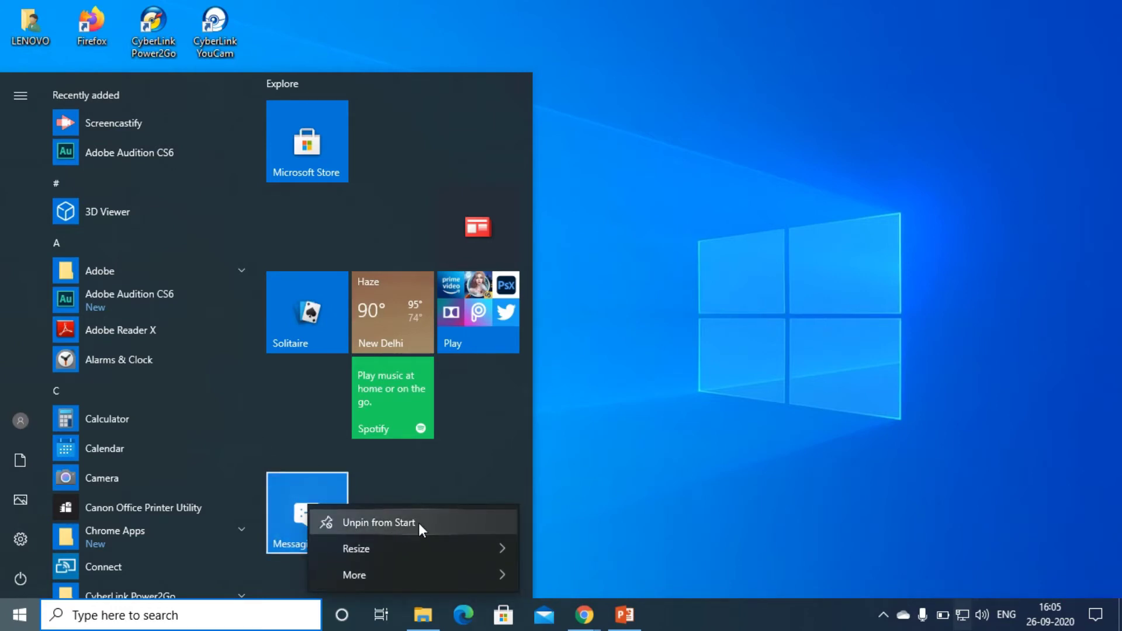
pyautogui.click(380, 520)
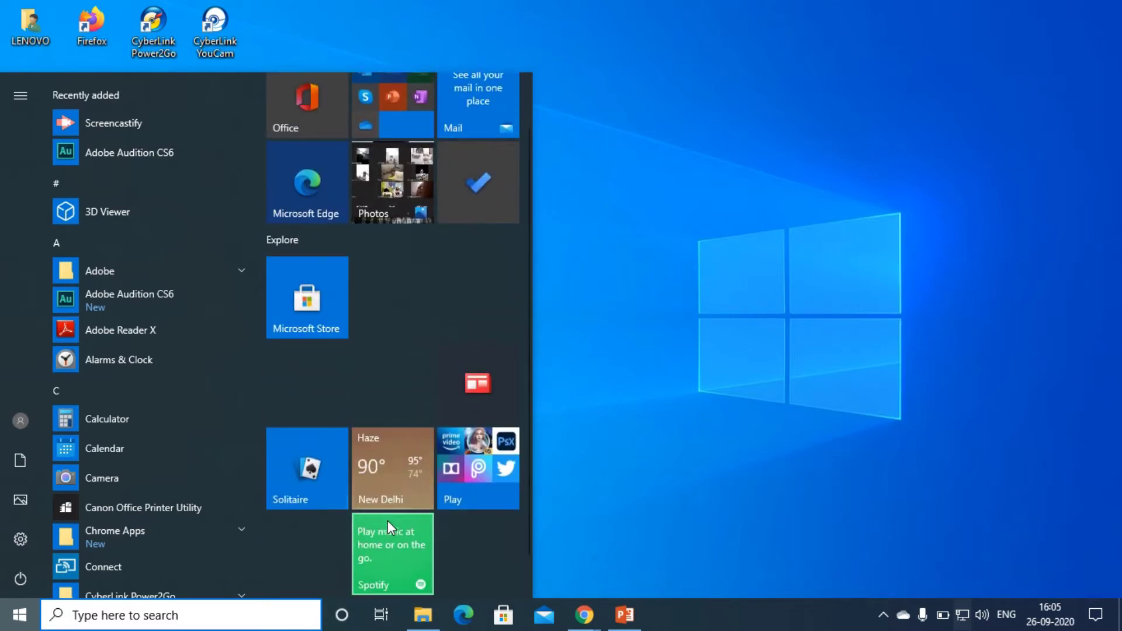
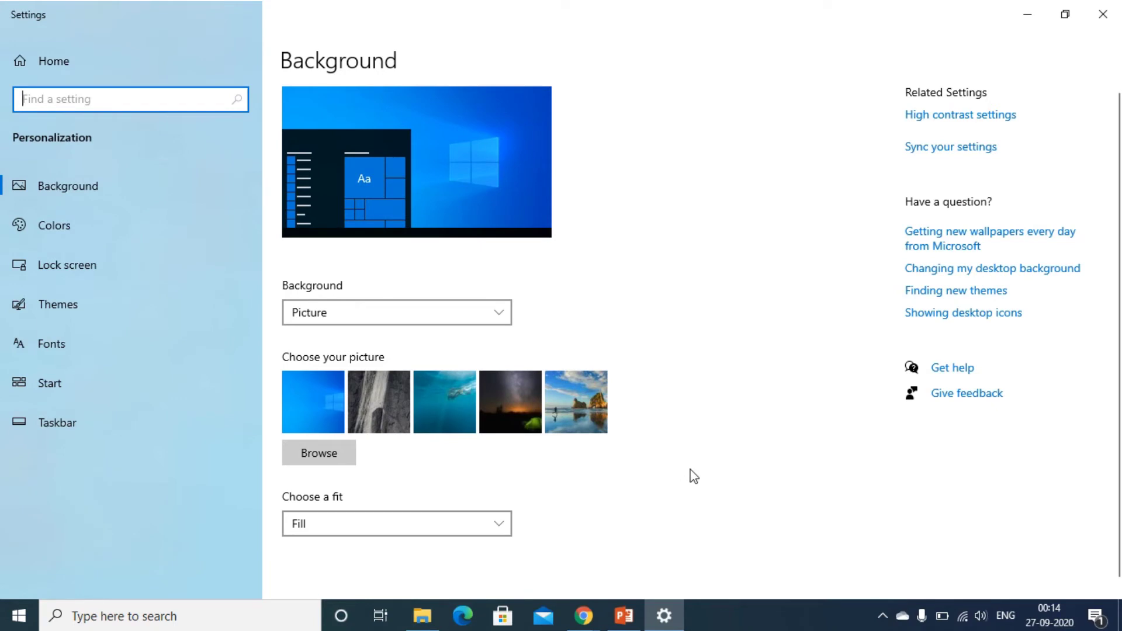
# Change the desktop background to a light purple solid color and minimize the Settings window to show the desktop
pyautogui.click(144, 188)
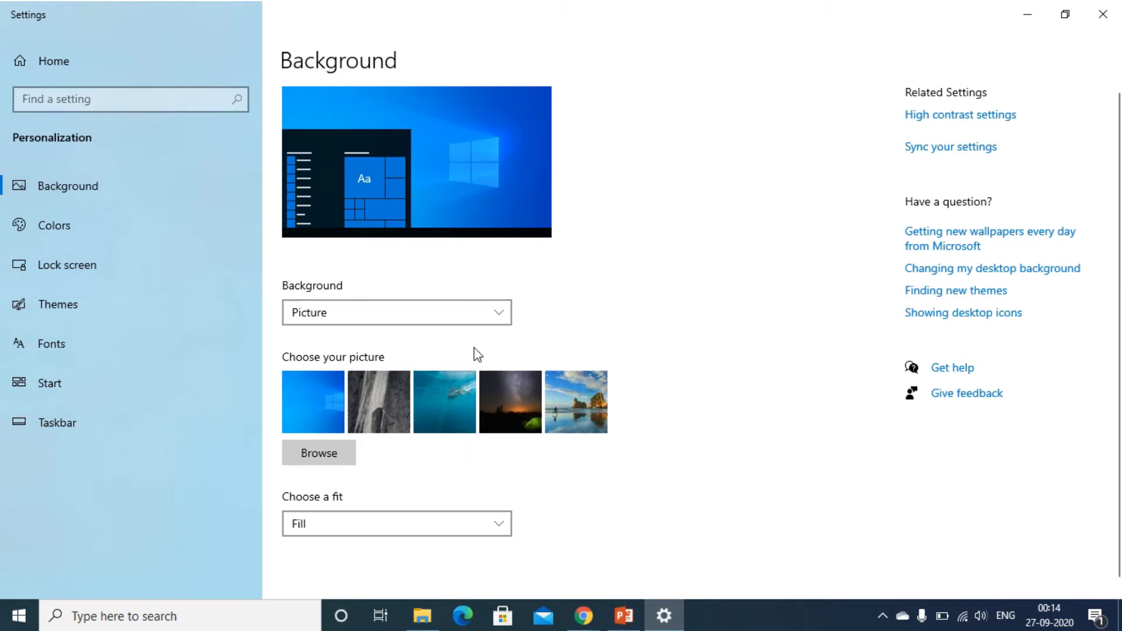
pyautogui.click(505, 321)
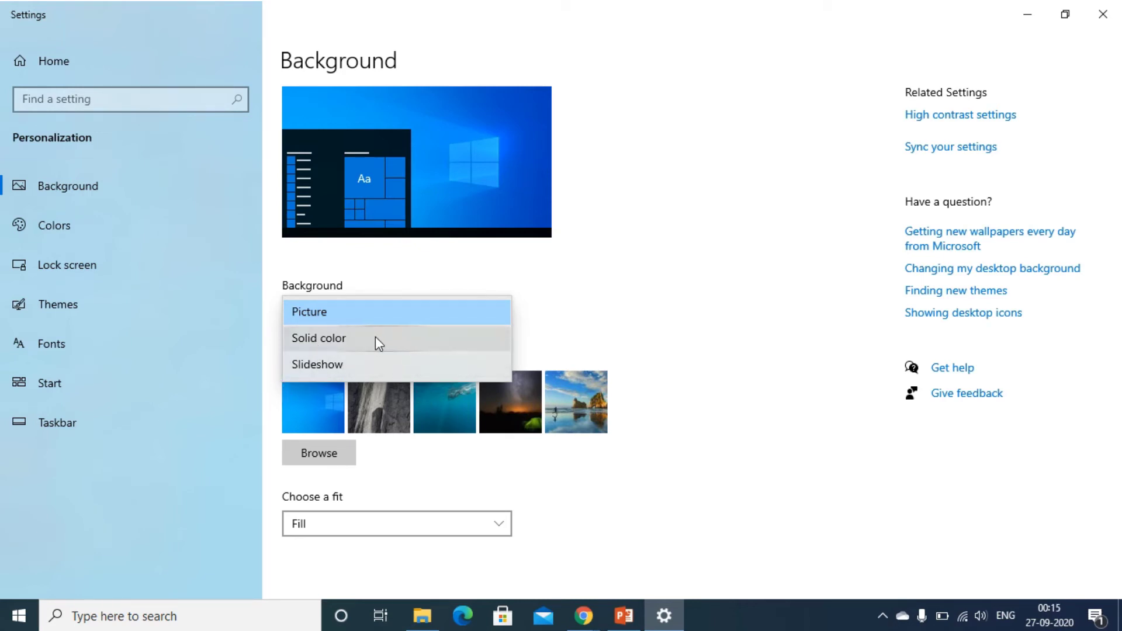
pyautogui.click(333, 341)
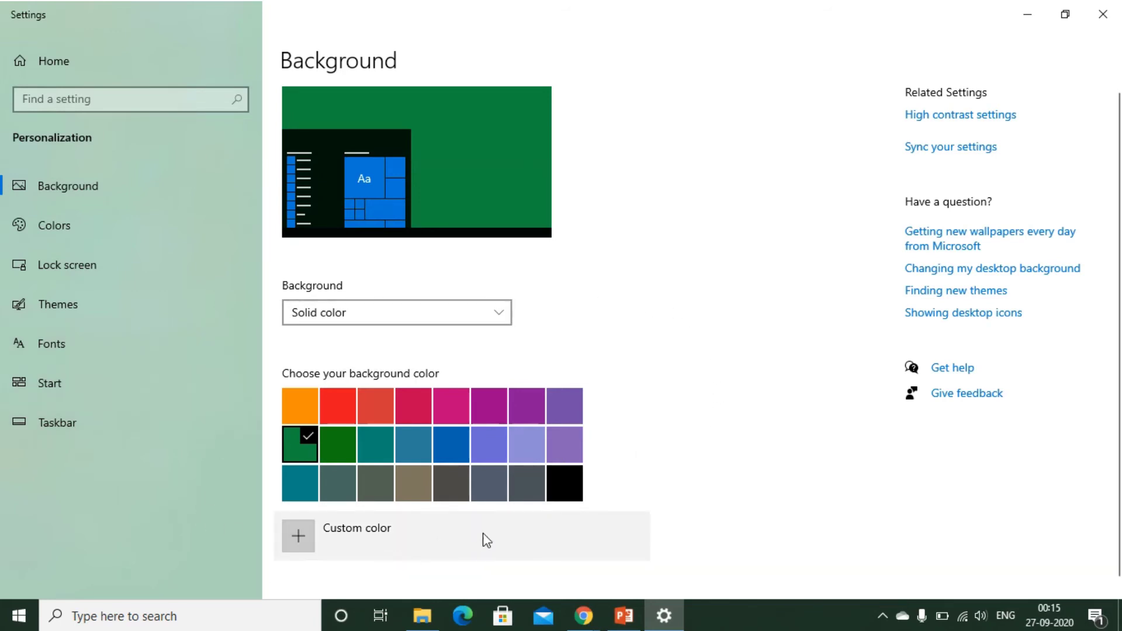
pyautogui.click(526, 448)
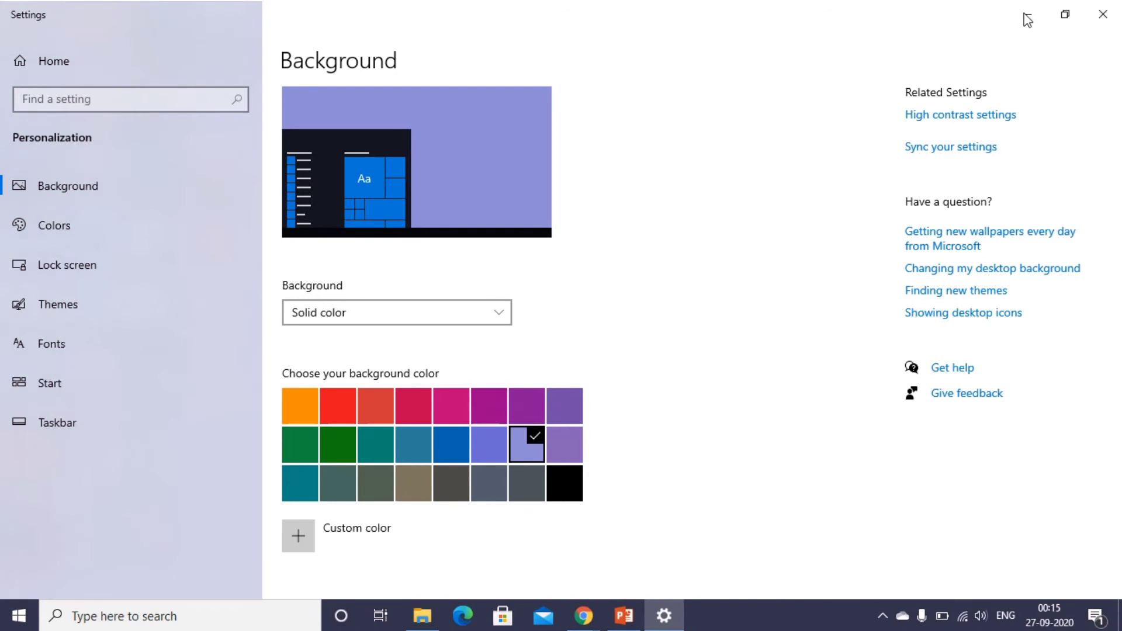
pyautogui.click(1027, 14)
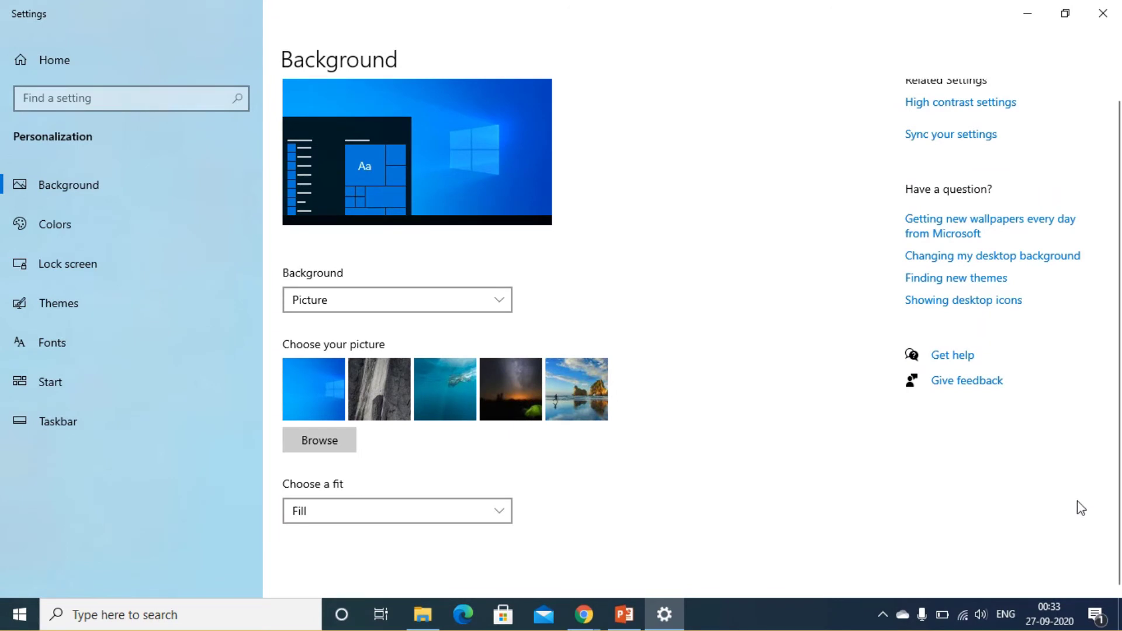
# Set the desktop background to the Picture option with the beach rocks image and minimize Settings to show the desktop
pyautogui.click(501, 303)
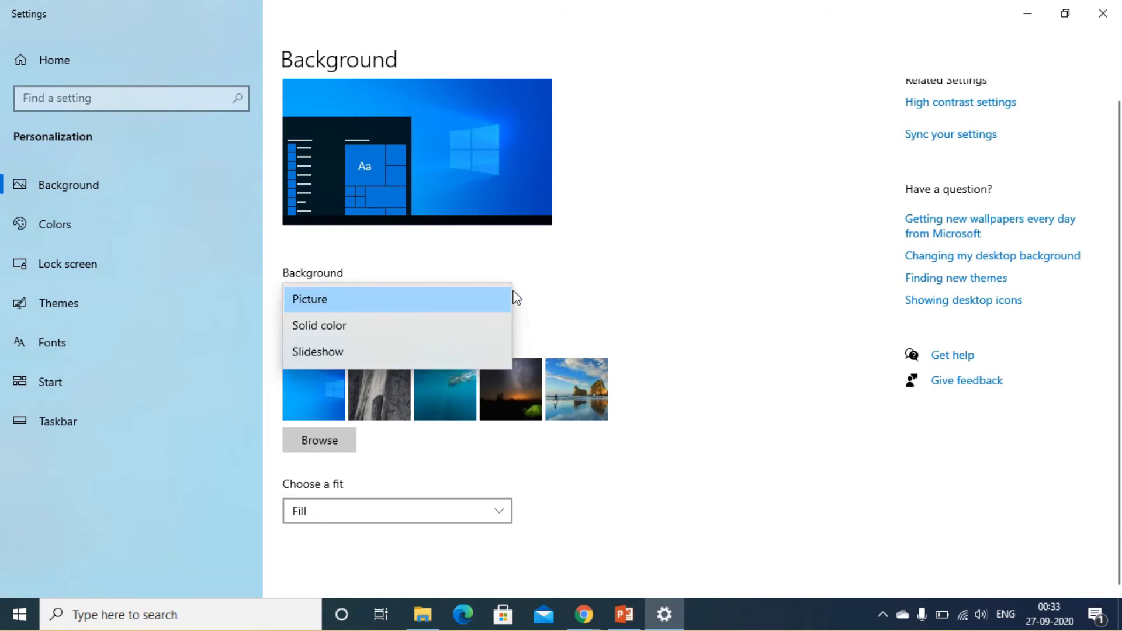
pyautogui.click(367, 298)
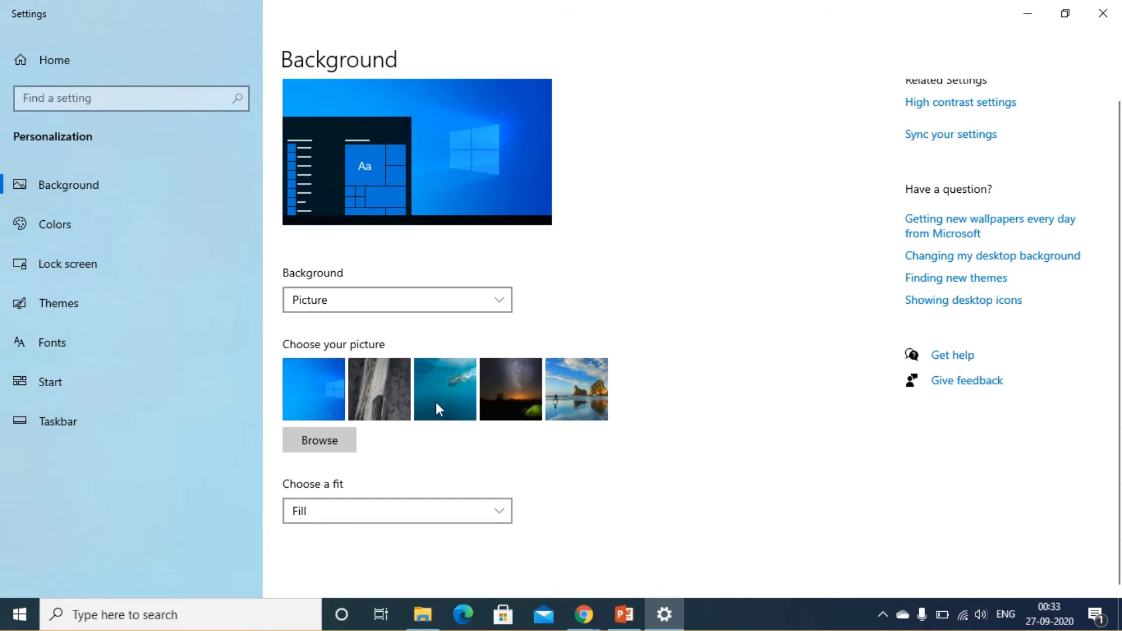
pyautogui.click(570, 395)
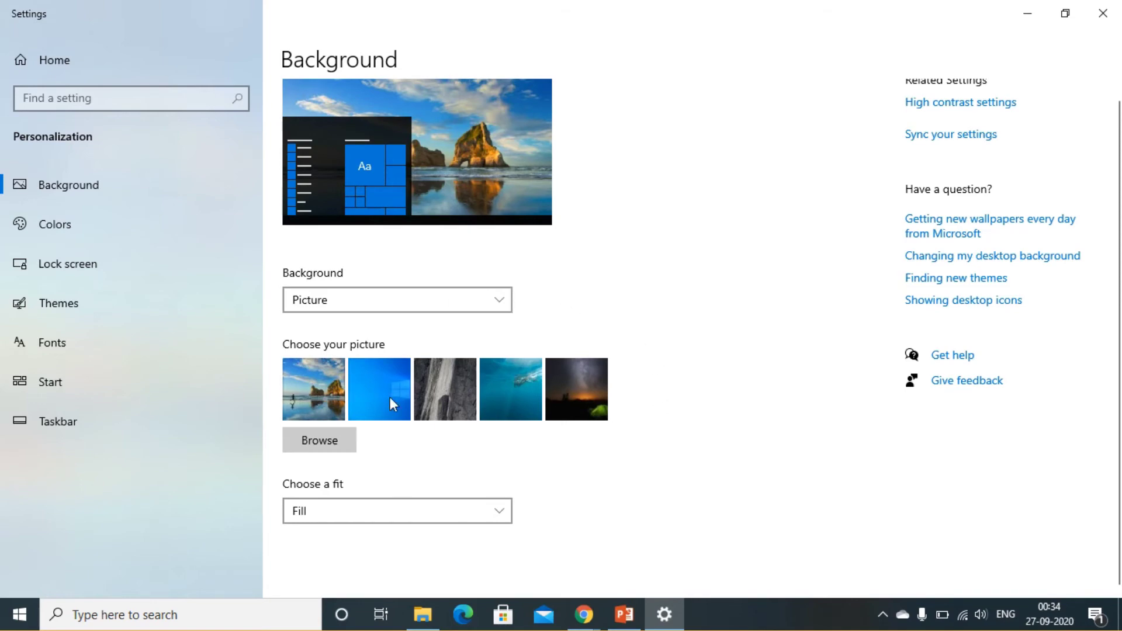
pyautogui.click(1018, 16)
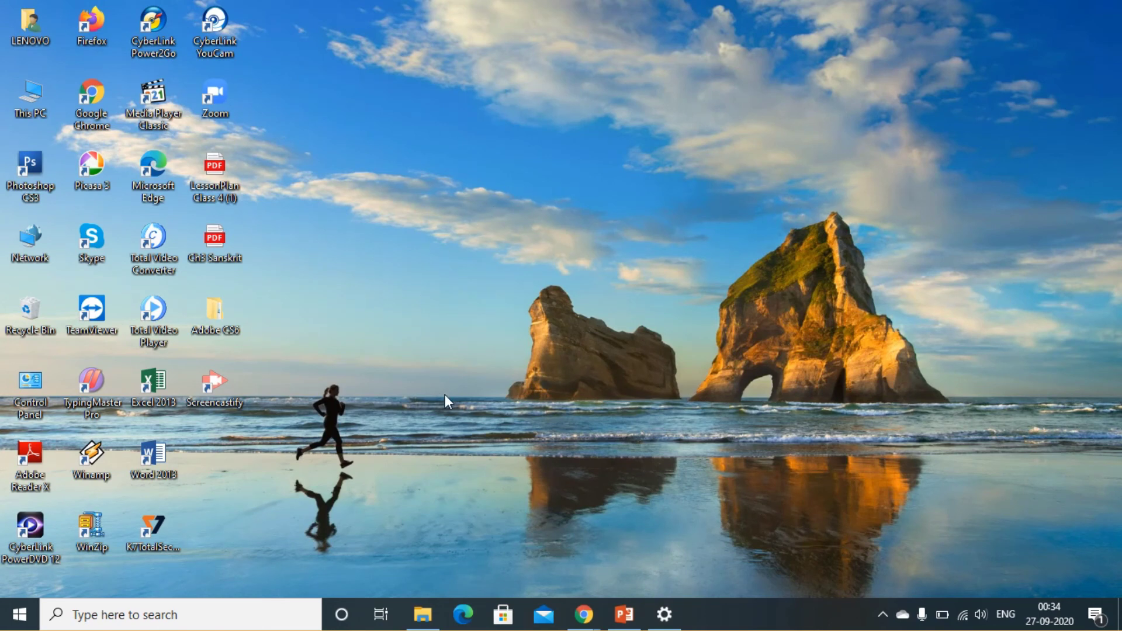
# Bring the Settings window back, choose Fill as the background picture's fit, and review the available fit options
pyautogui.click(670, 625)
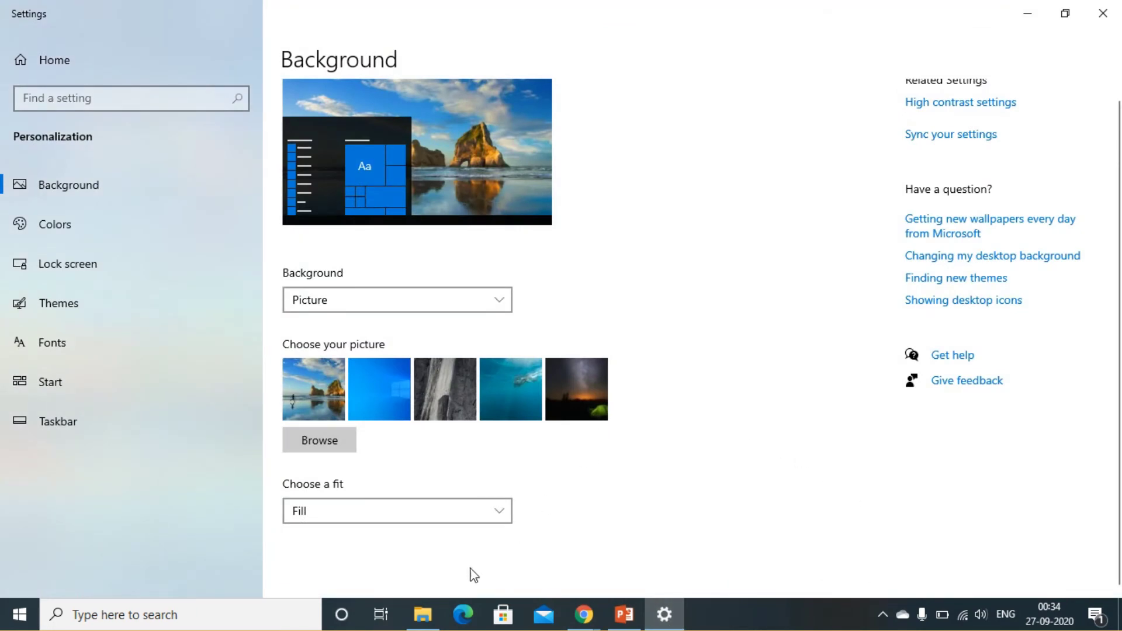
pyautogui.click(507, 519)
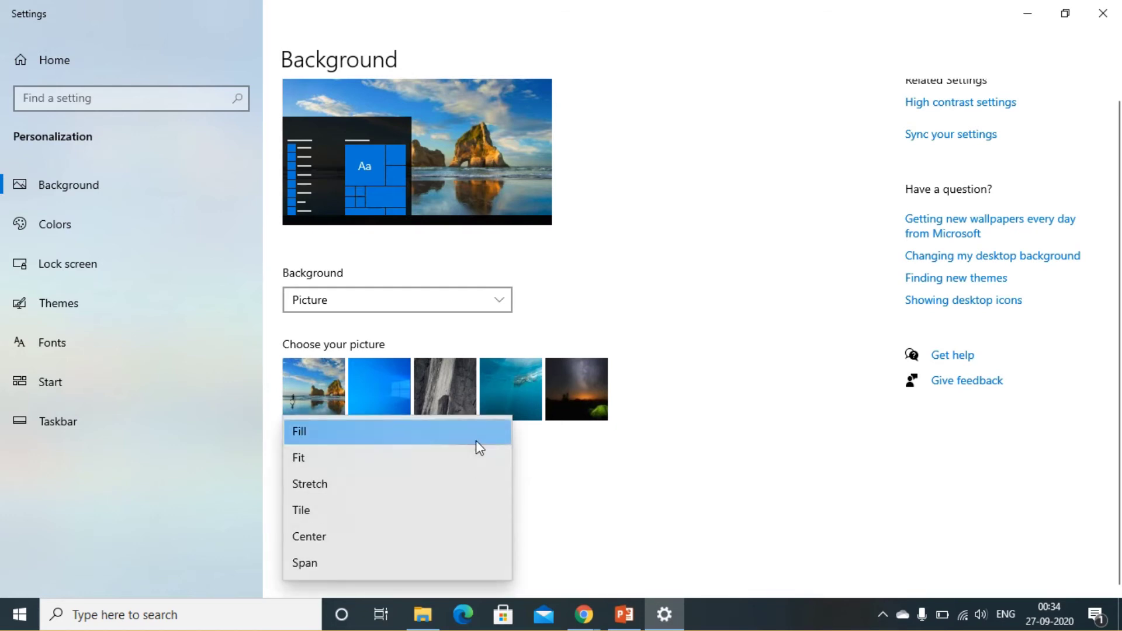
pyautogui.click(373, 429)
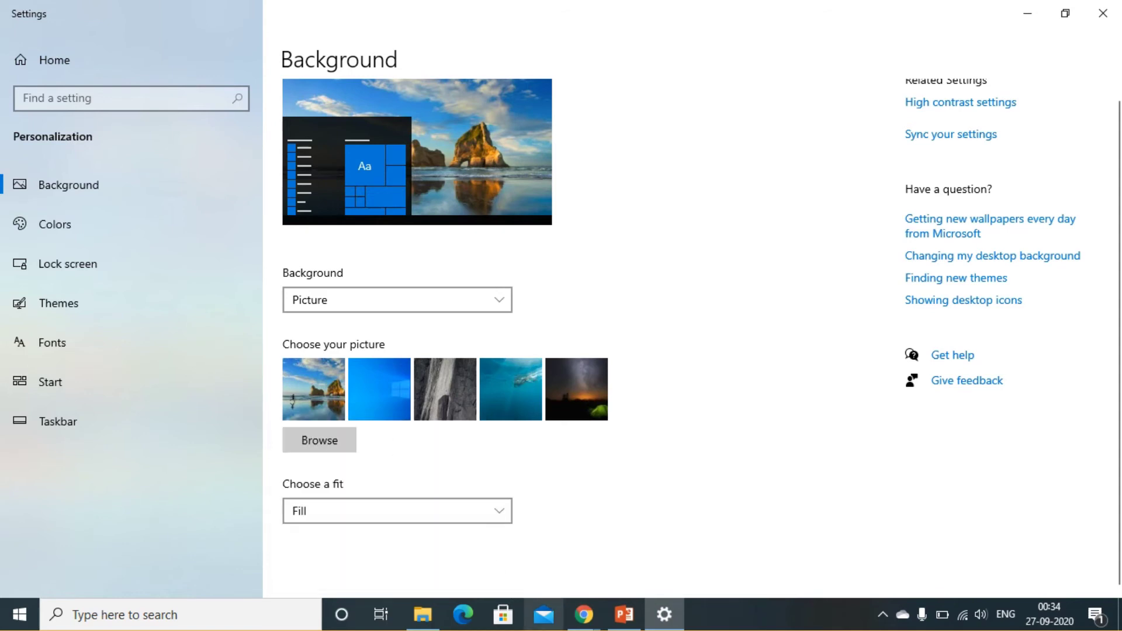
pyautogui.moveTo(584, 615)
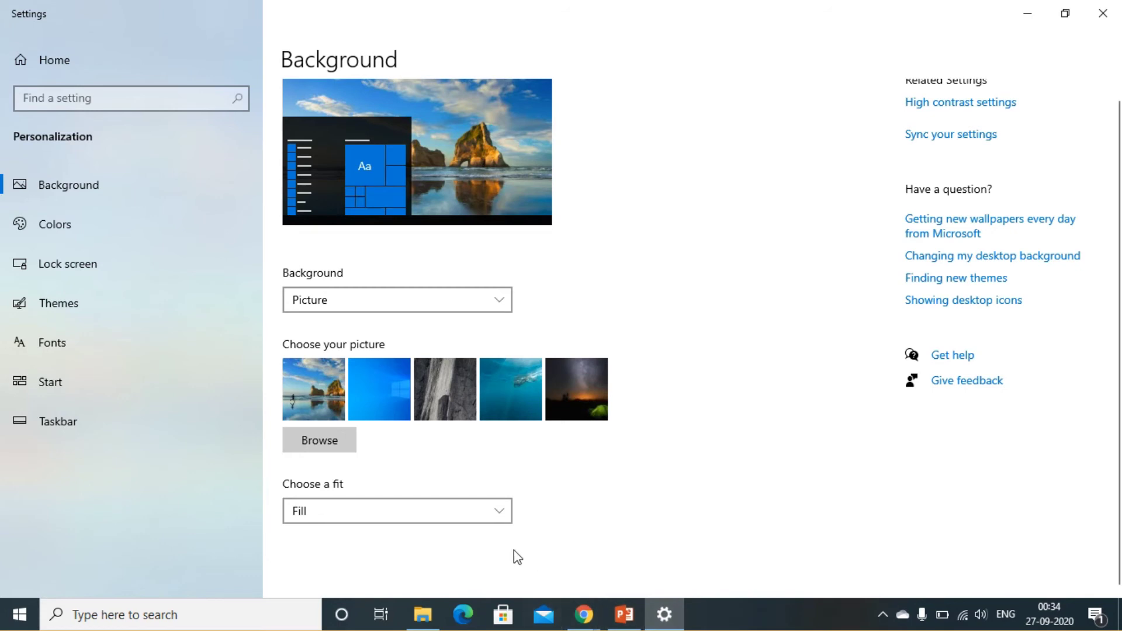
pyautogui.click(499, 513)
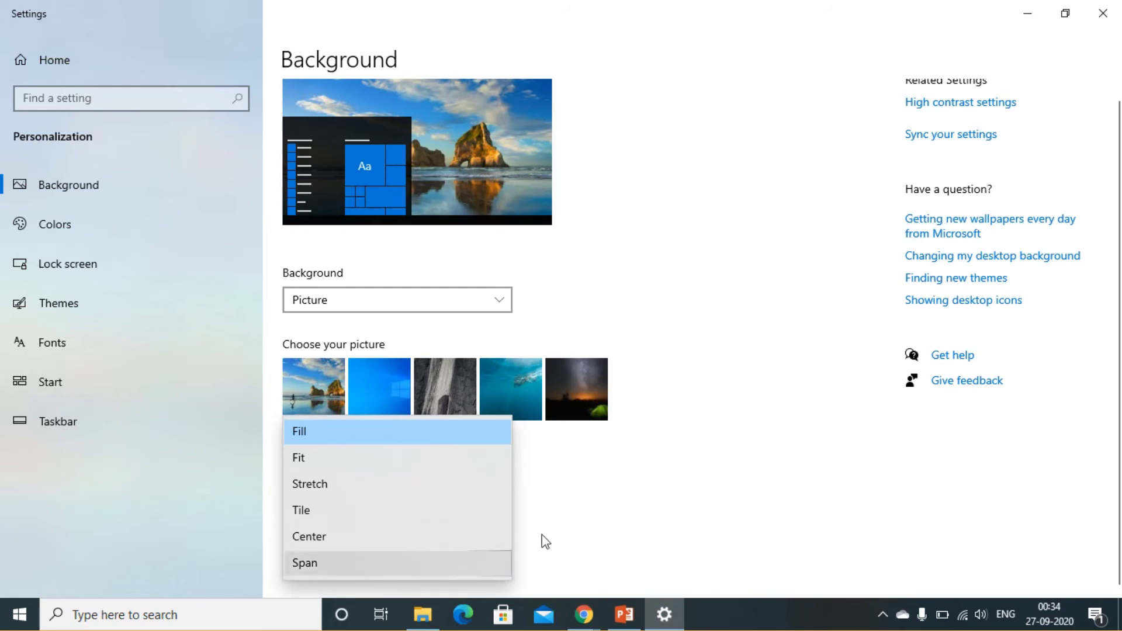
pyautogui.click(713, 391)
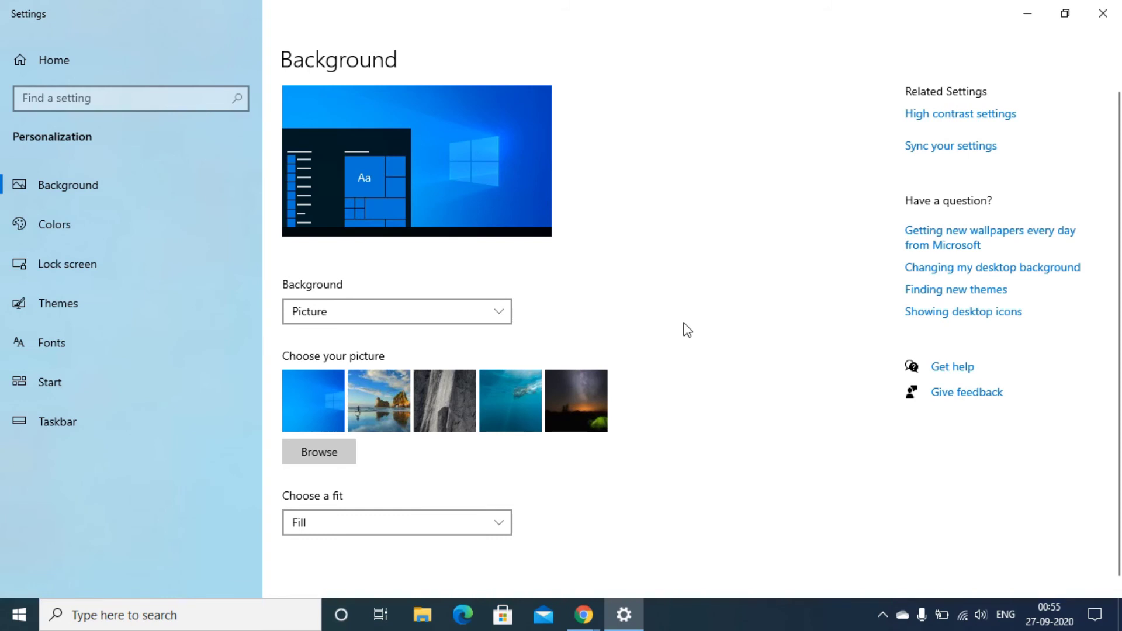
# Switch the desktop background to Slideshow and review the available picture-change intervals and fit options
pyautogui.click(502, 321)
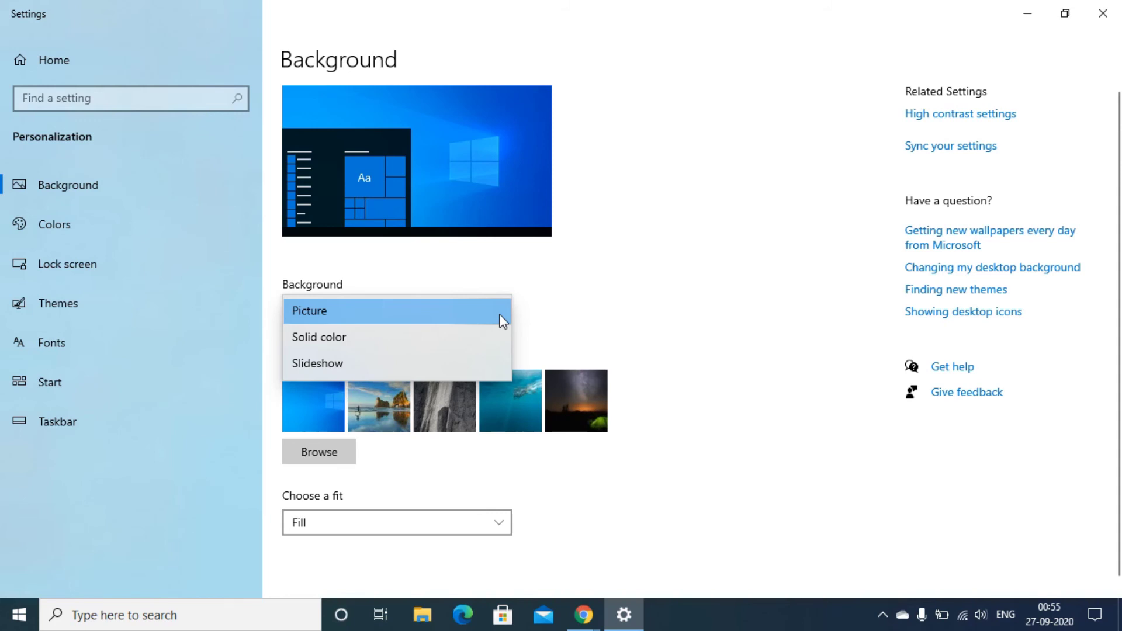
pyautogui.click(376, 364)
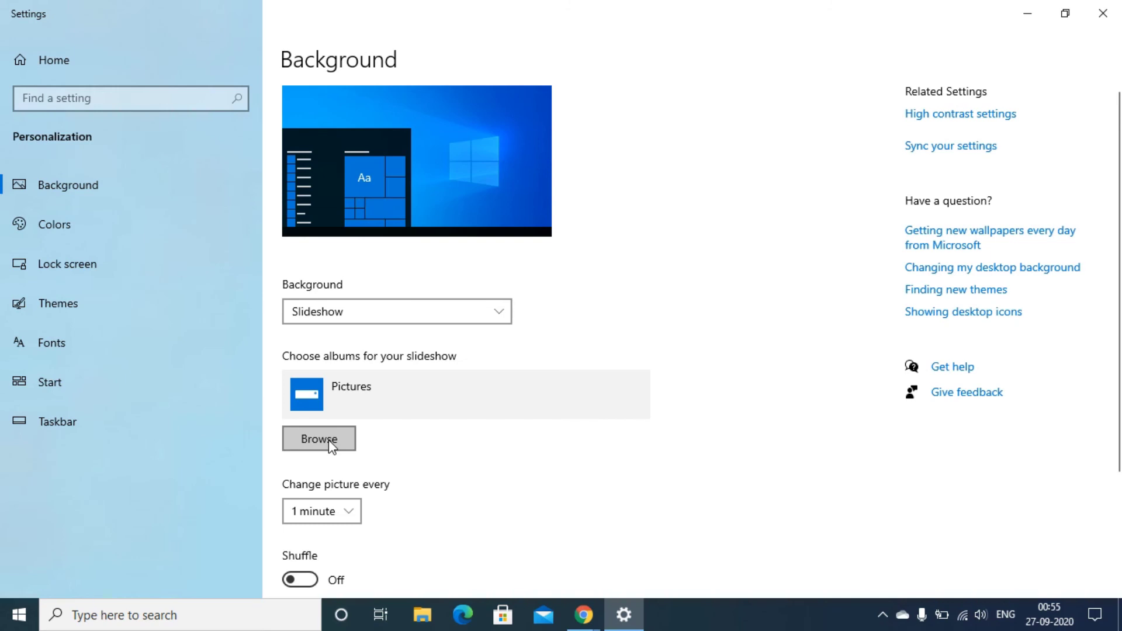
pyautogui.scroll(-3, 329, 440)
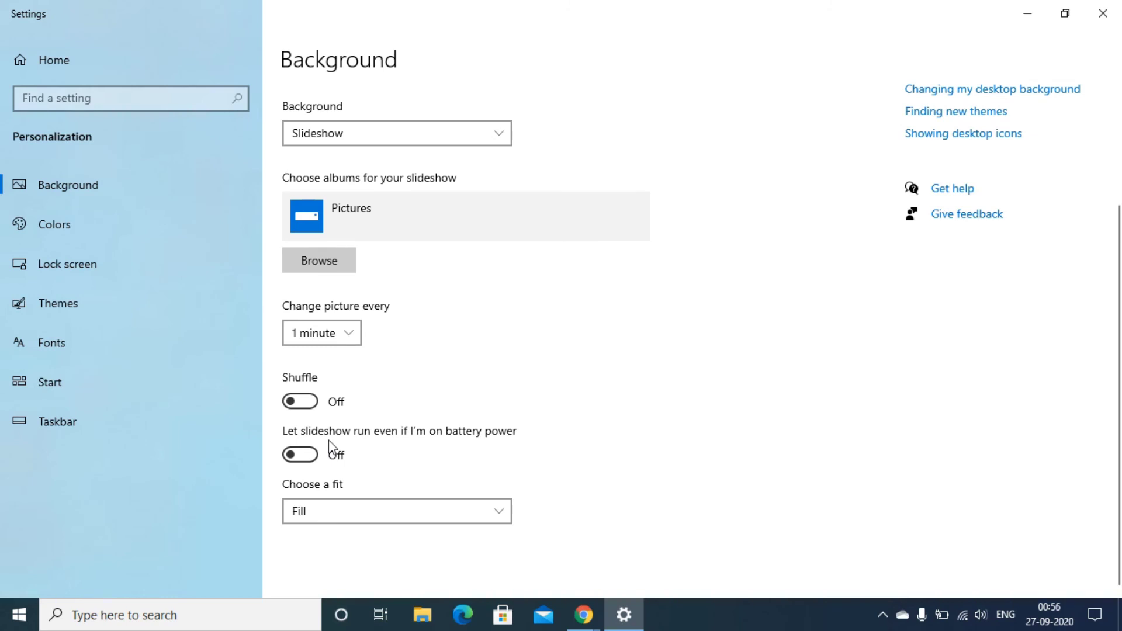
pyautogui.click(354, 334)
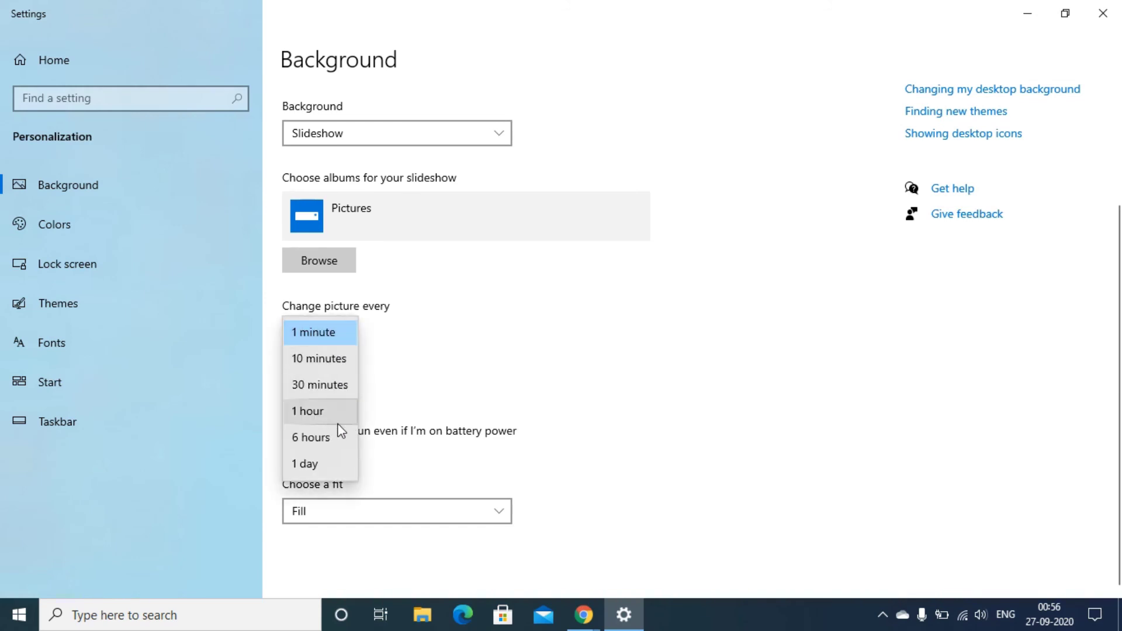
pyautogui.click(433, 377)
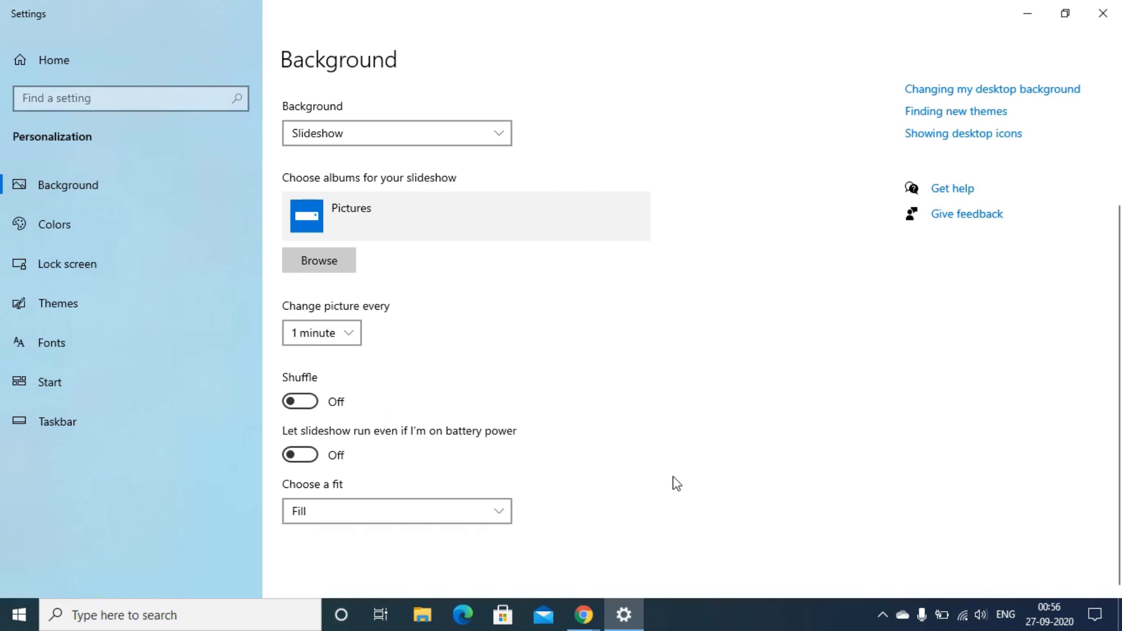
pyautogui.click(500, 511)
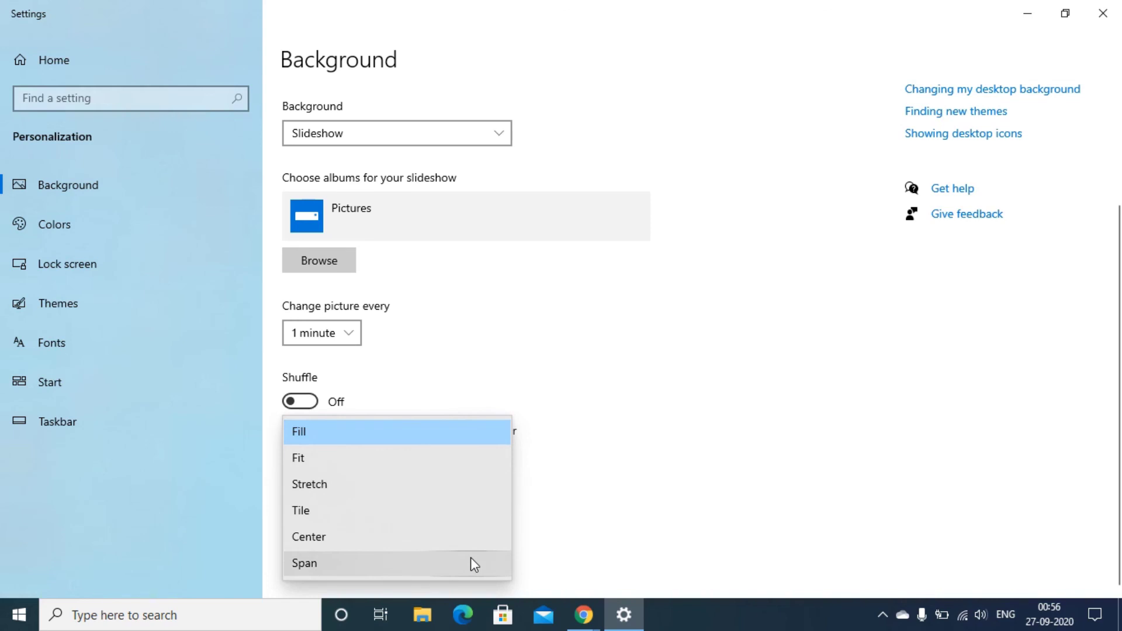
pyautogui.click(645, 477)
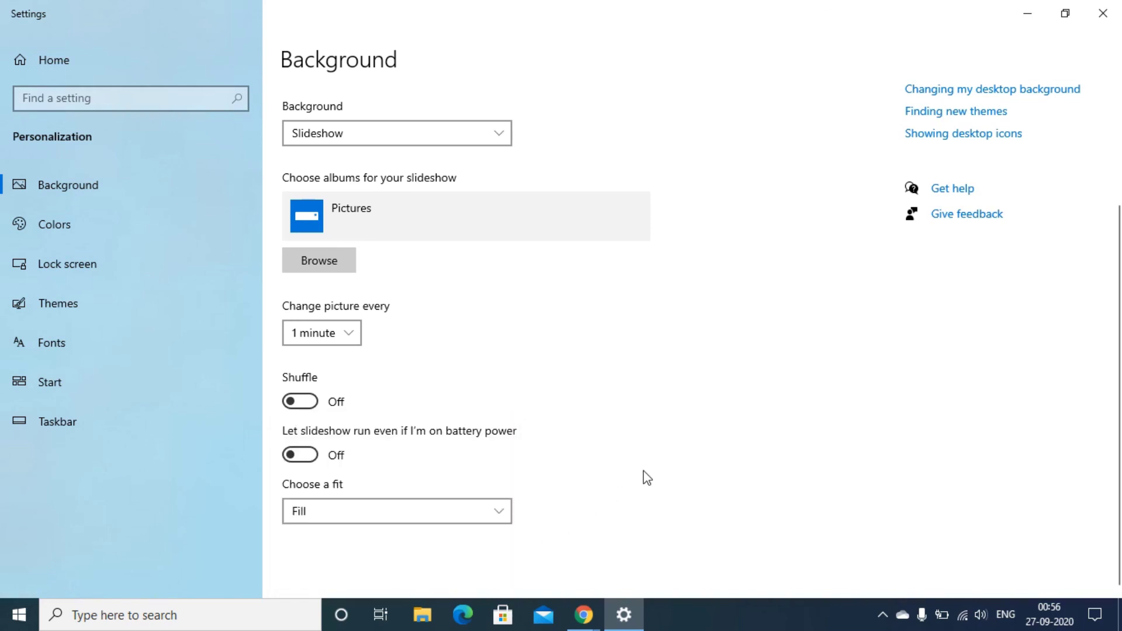